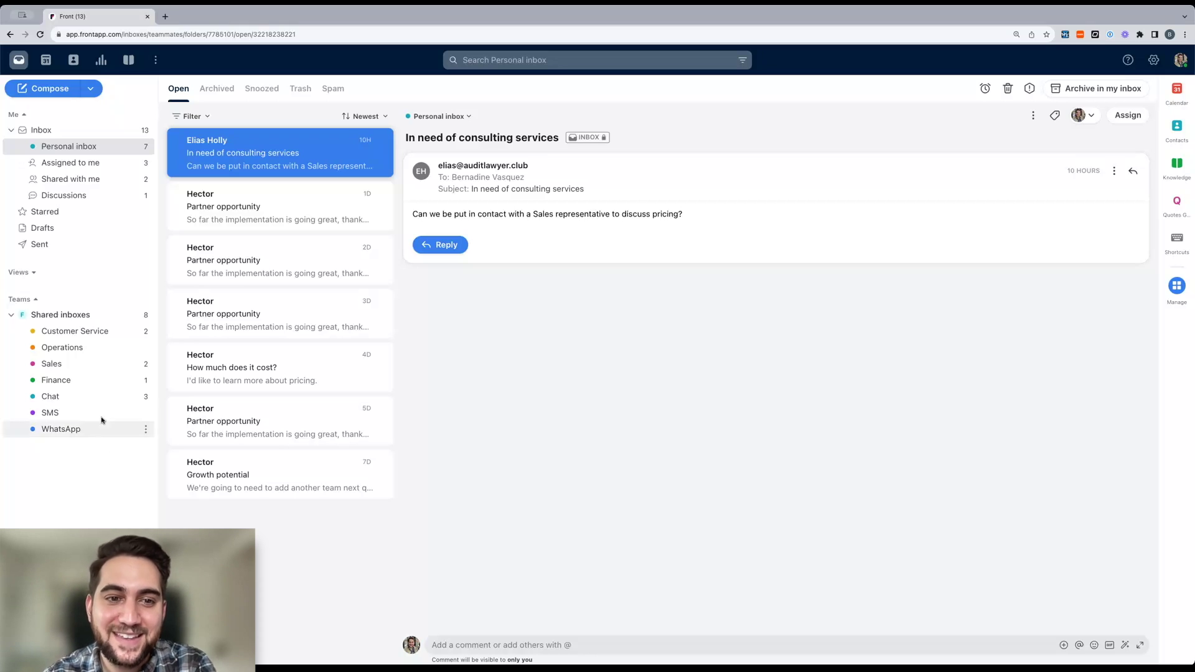
Step: Open the Customer Service shared inbox to view the unassigned invoice inquiry conversation
left_click(104, 333)
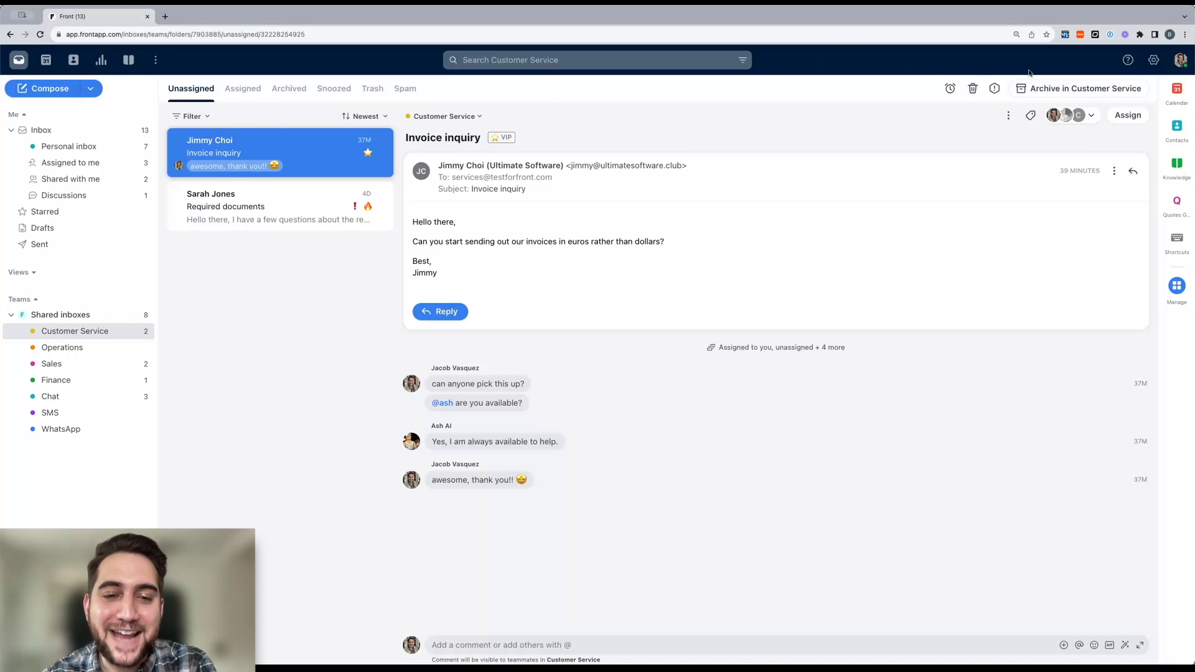
left_click(1177, 127)
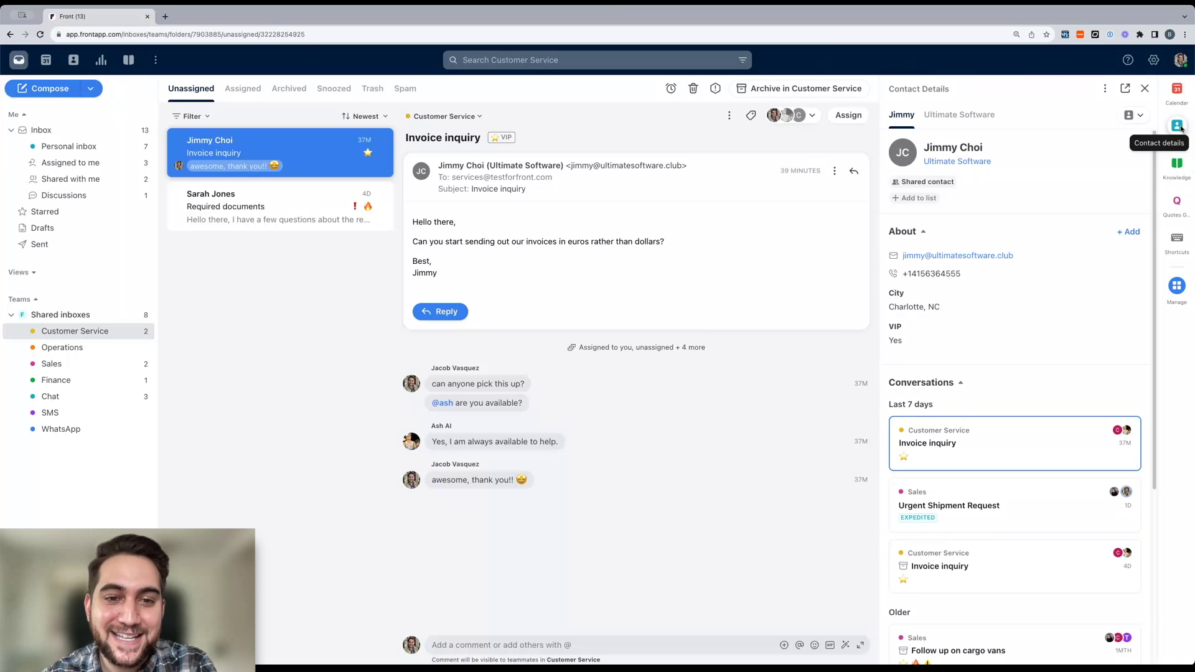
scroll(1134, 157, "down", 3)
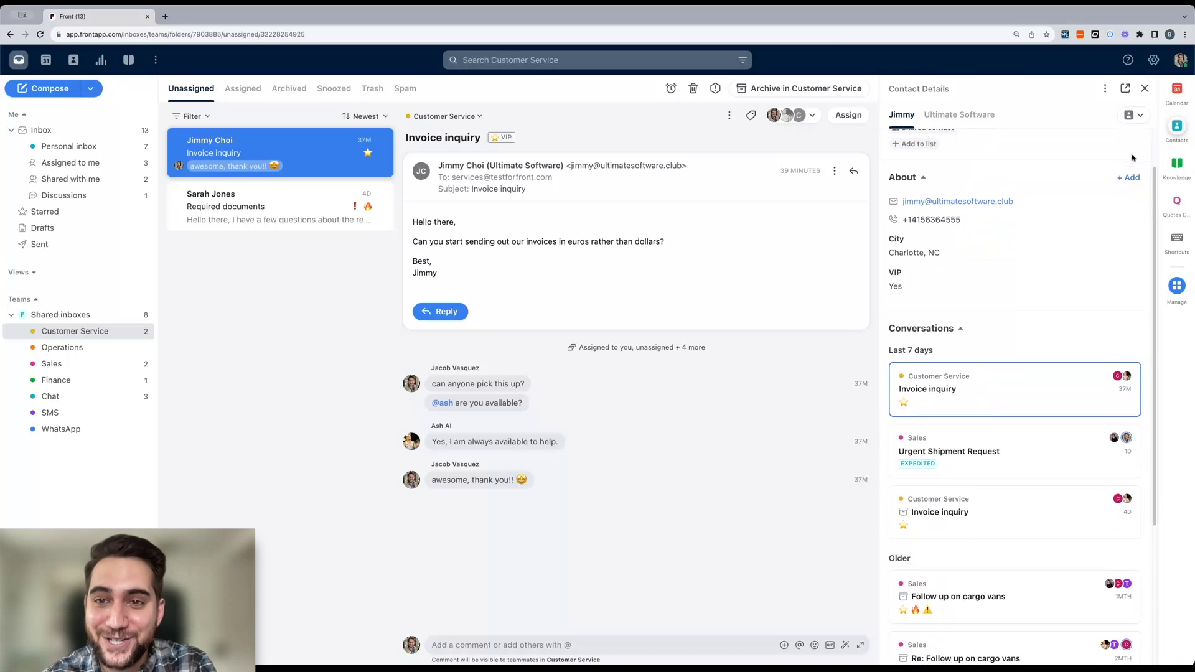
scroll(1133, 157, "down", 2)
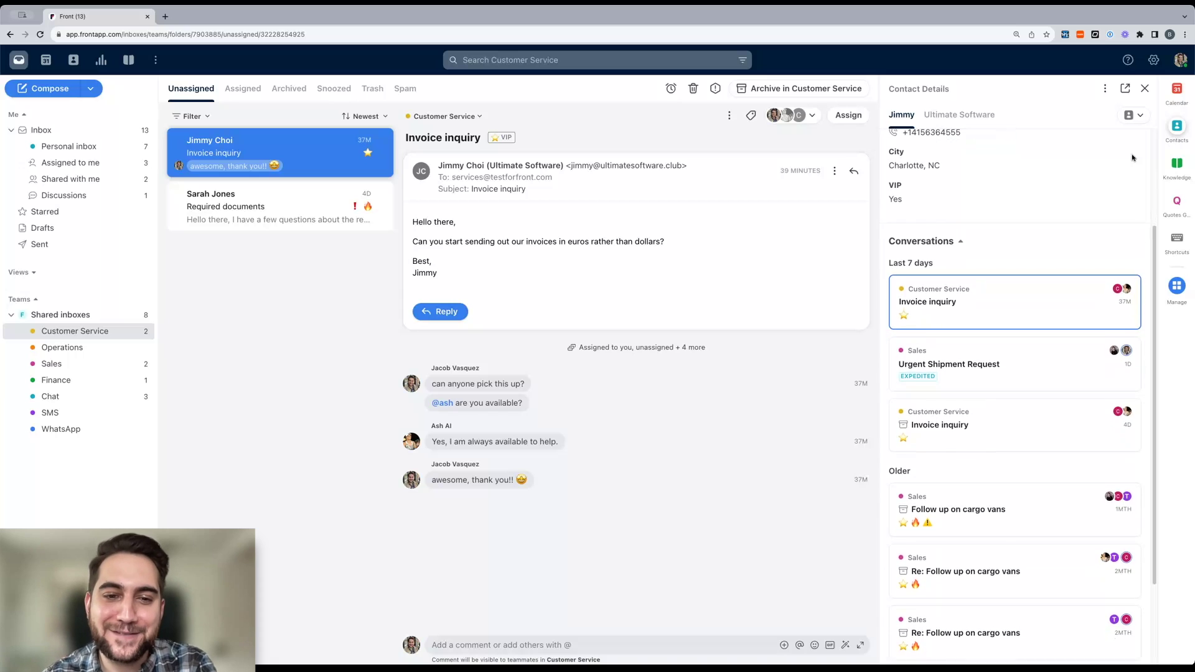
scroll(1133, 157, "up", 5)
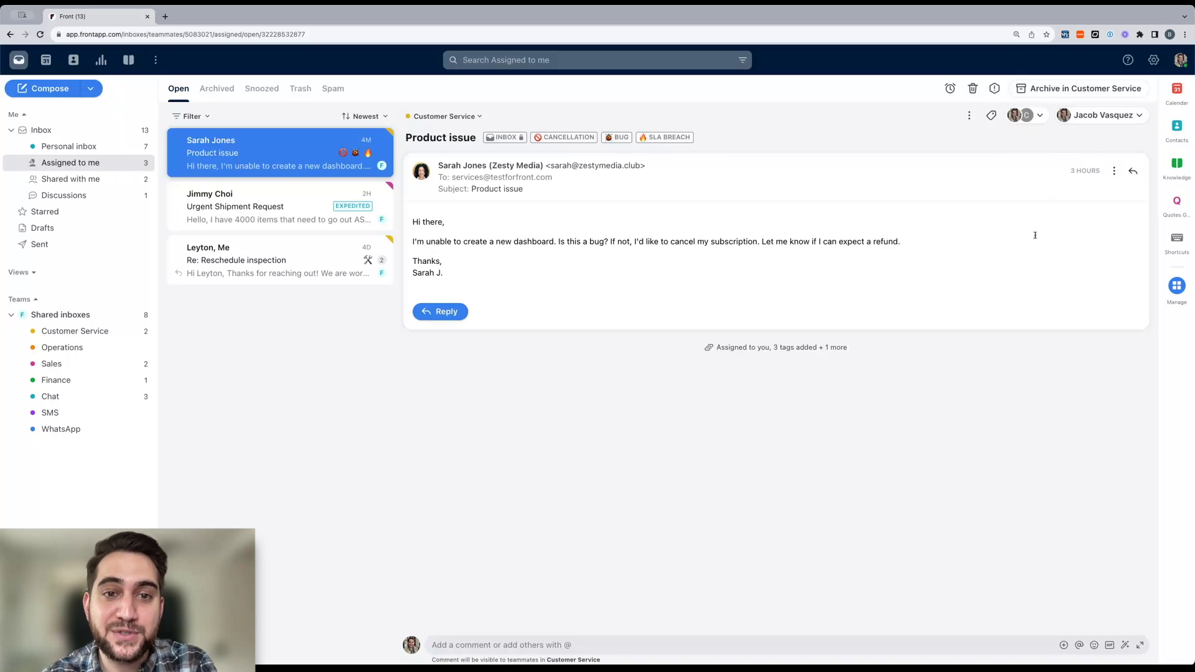
Step: Expand and collapse the Product issue activity history, then check its participants list
left_click(834, 355)
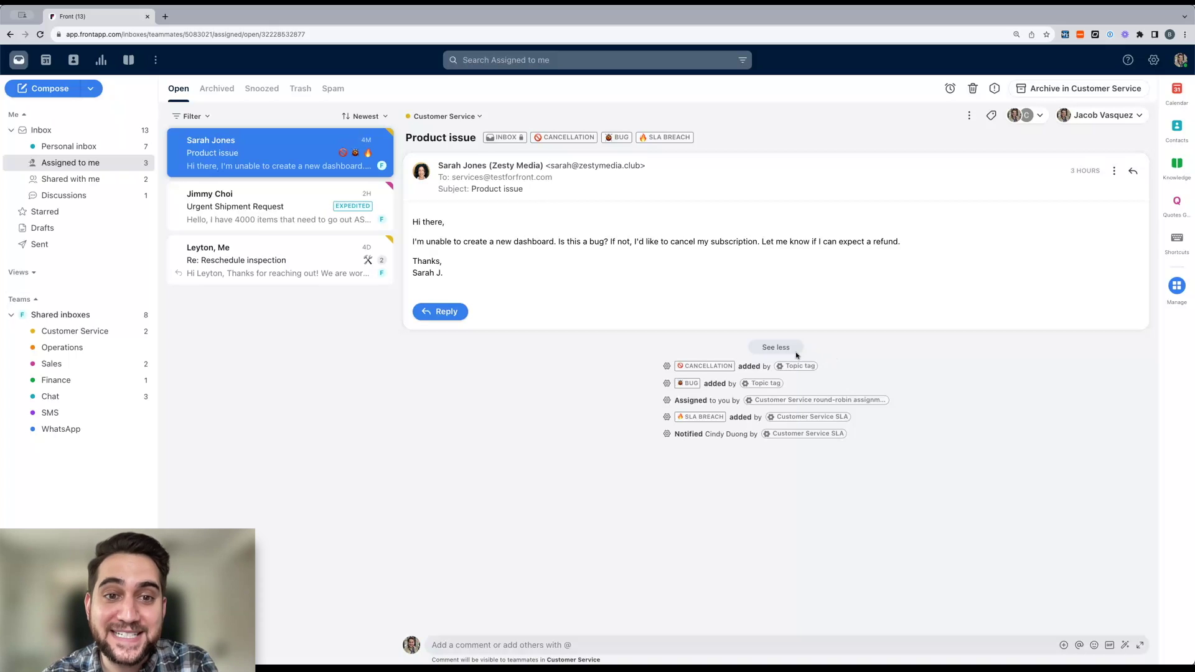
left_click(781, 347)
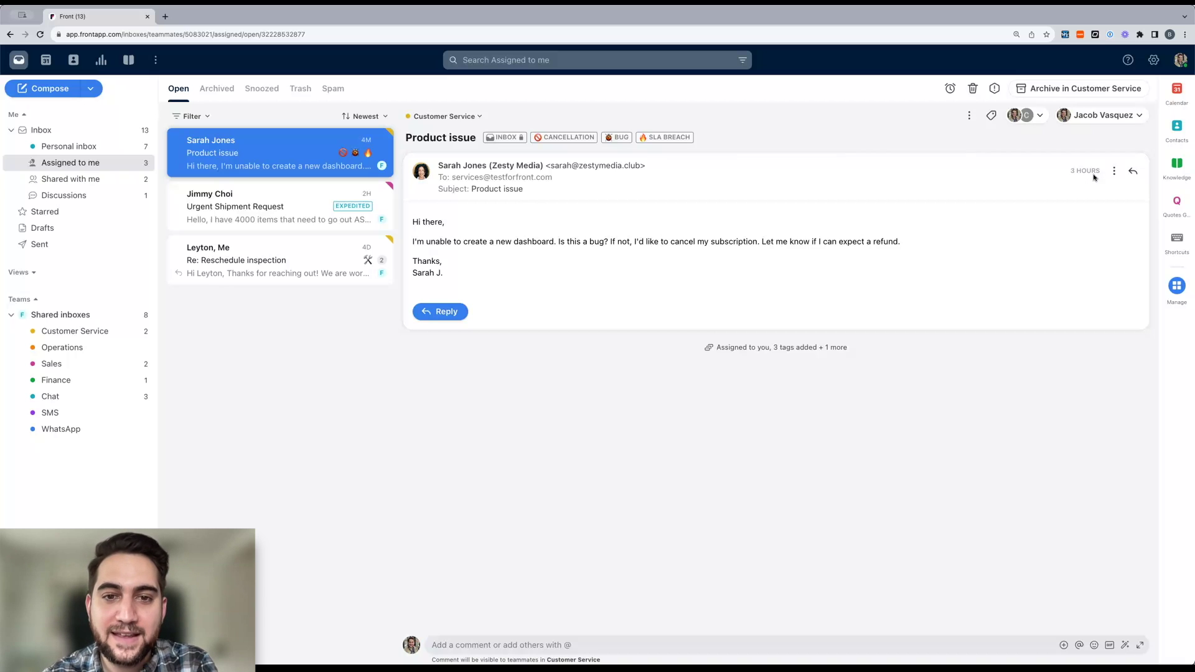
left_click(1020, 121)
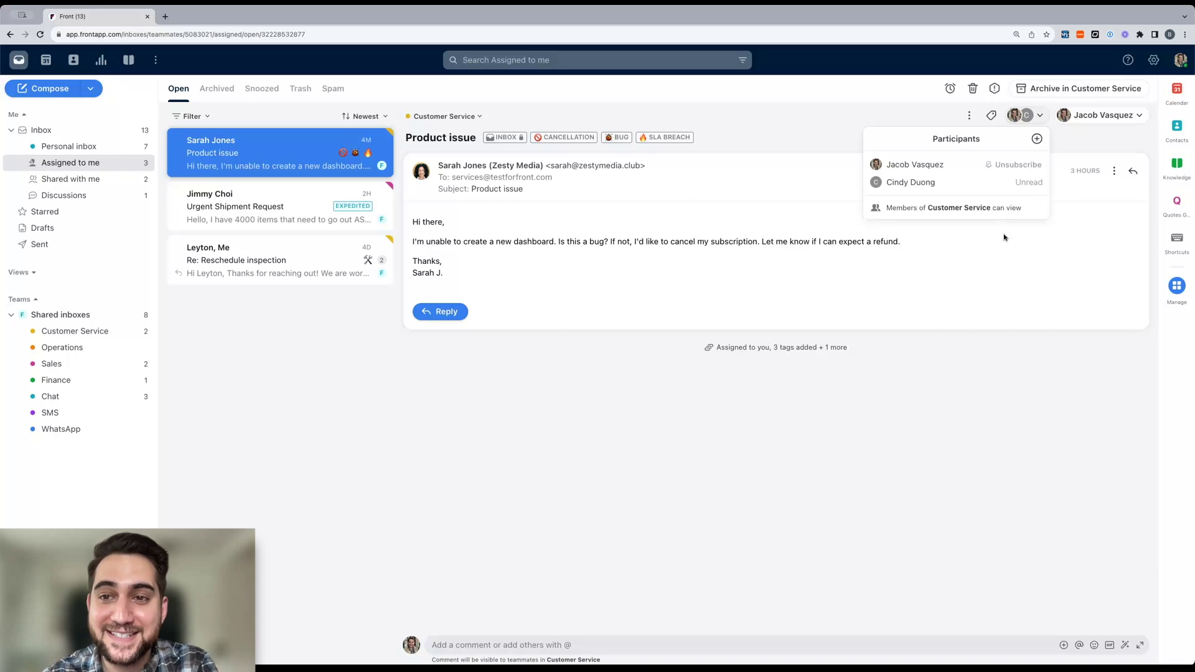
left_click(1003, 260)
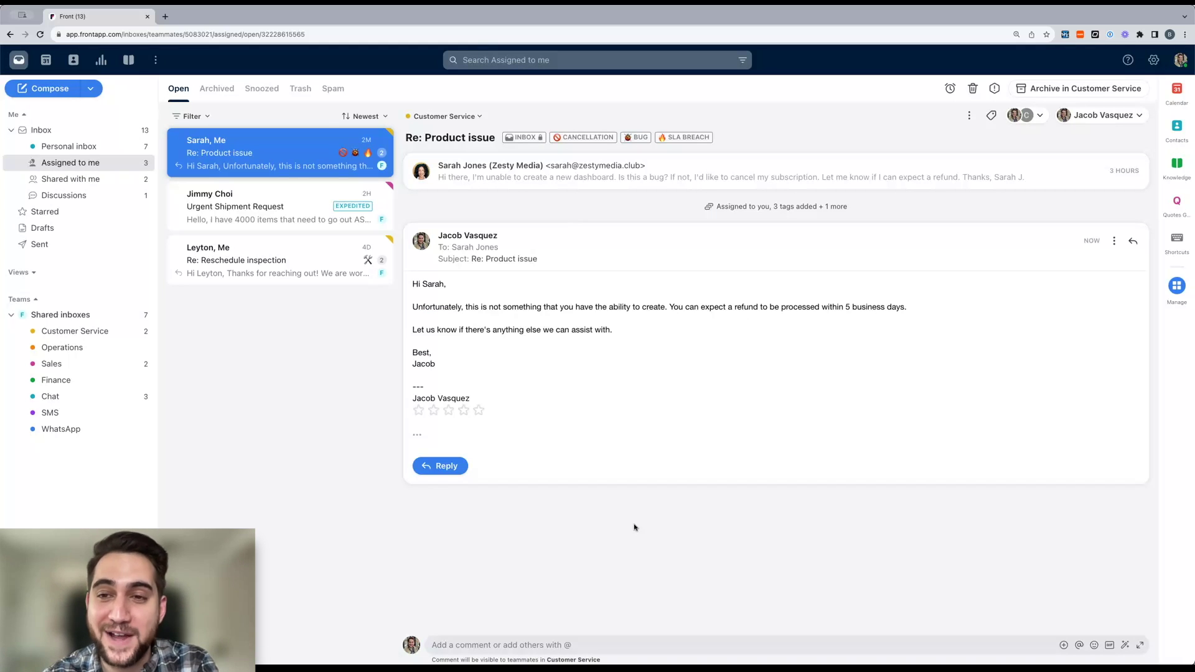
Step: Post a #refund comment on Sarah's Product issue thread, routing it to Finance
left_click(597, 645)
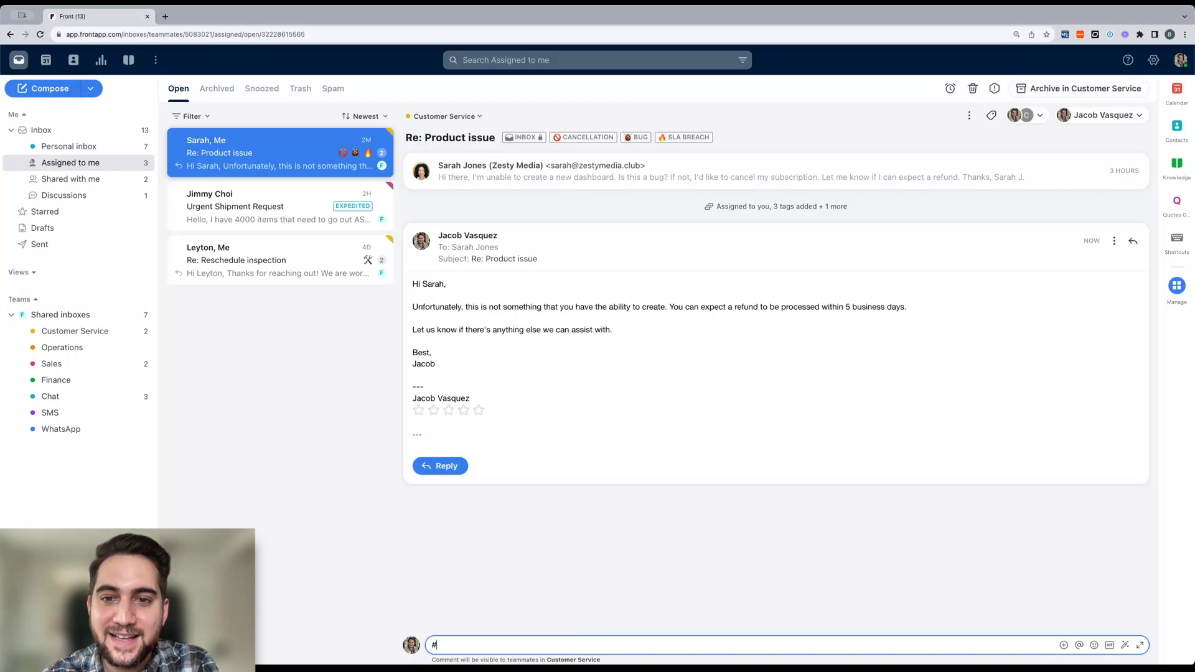
type("#refund")
key("Return")
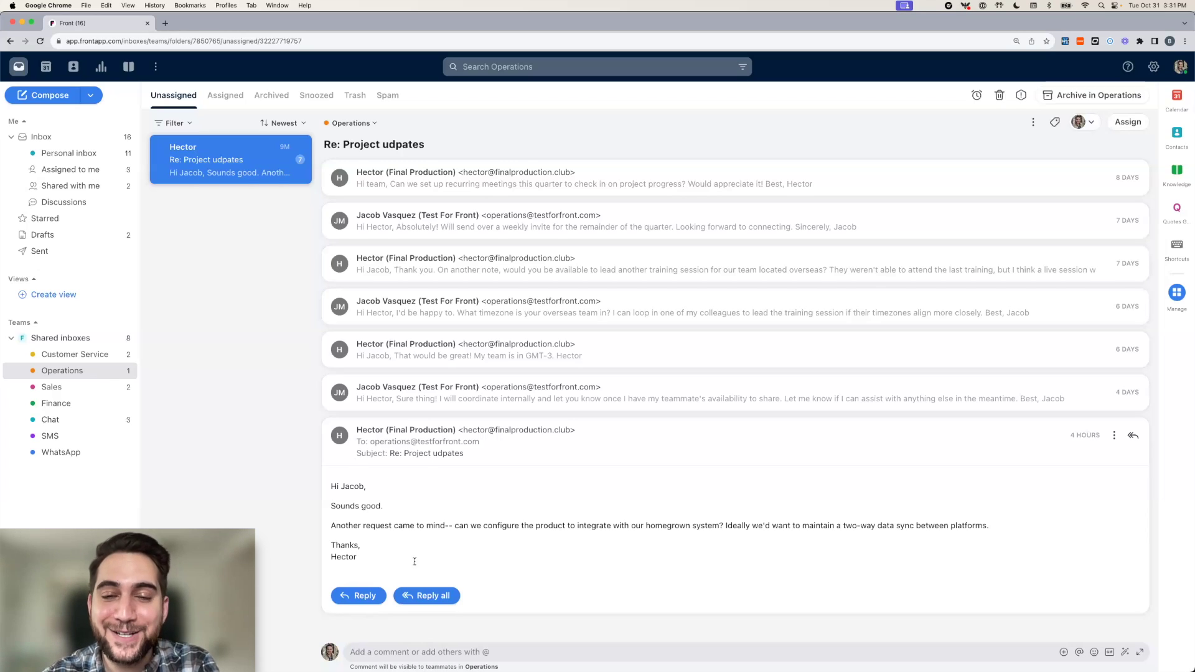
left_click(403, 651)
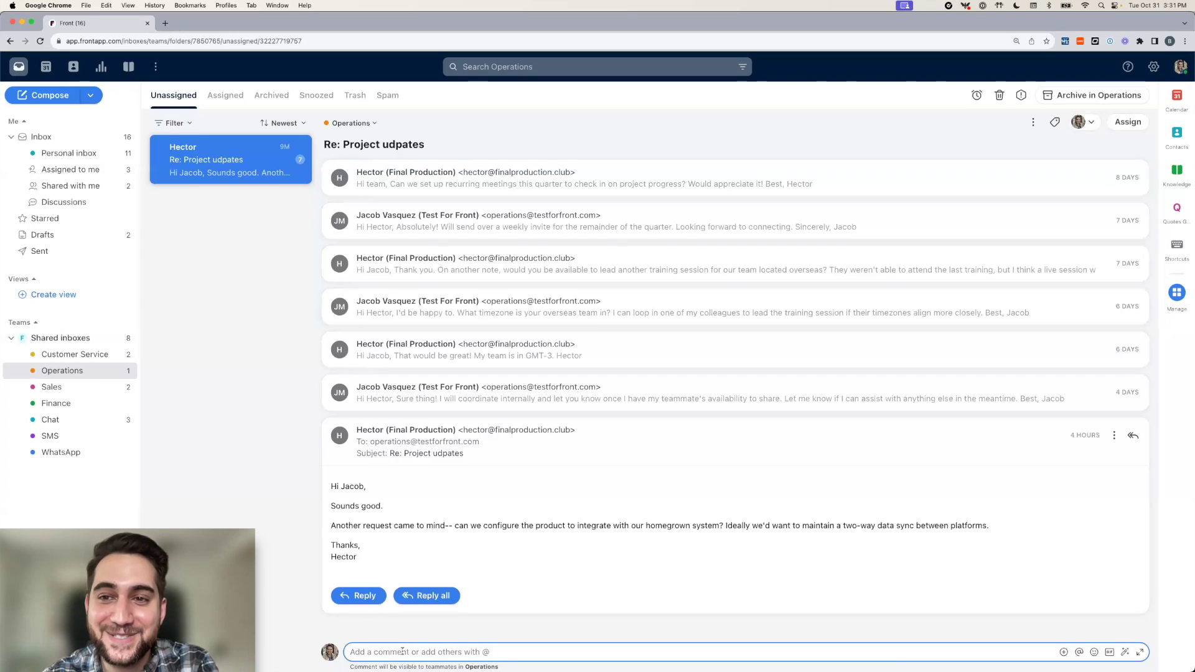
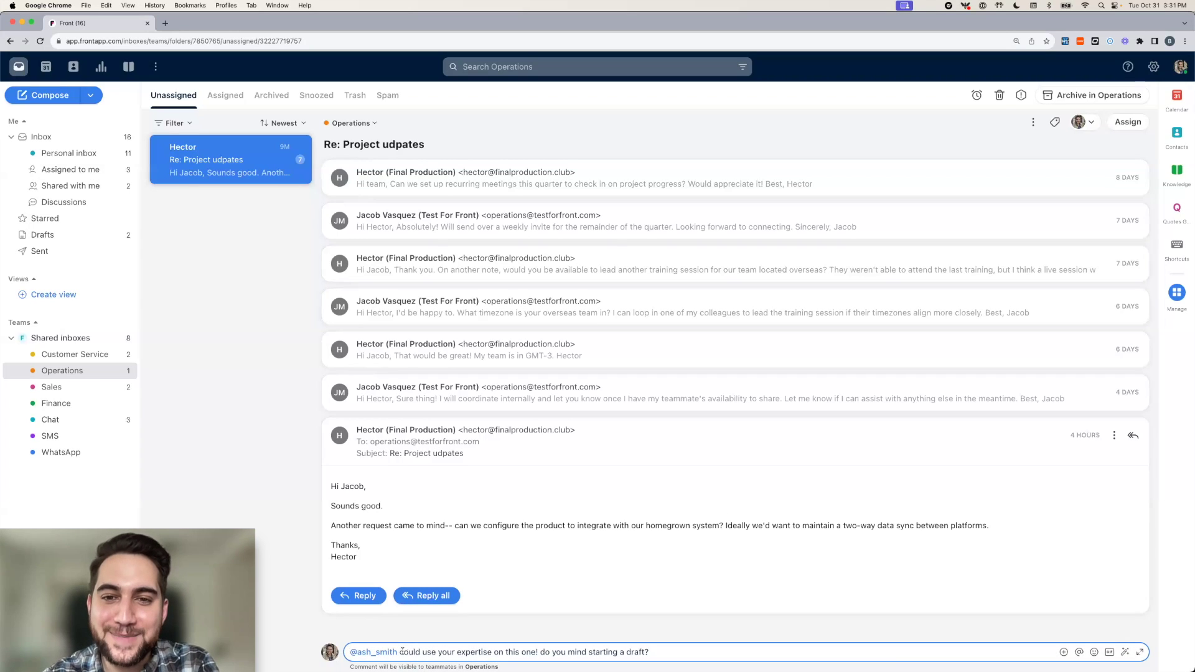
key("Return")
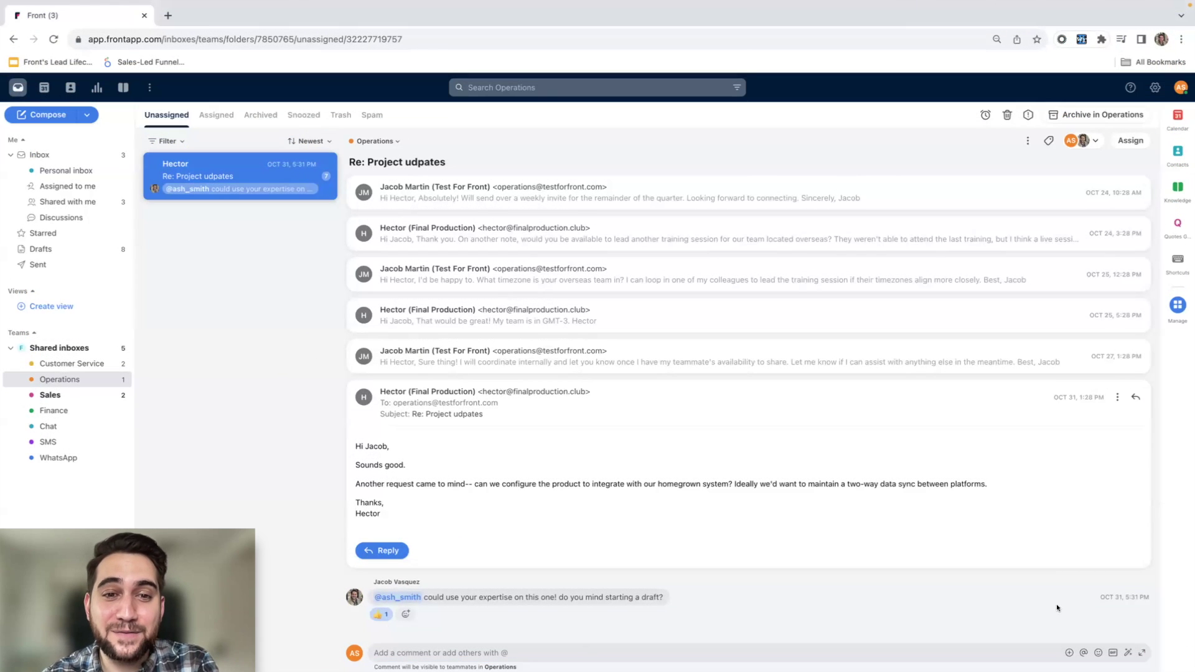
Step: Generate an AI summary of Hector's thread and start a shared draft reply to Hector
left_click(1127, 653)
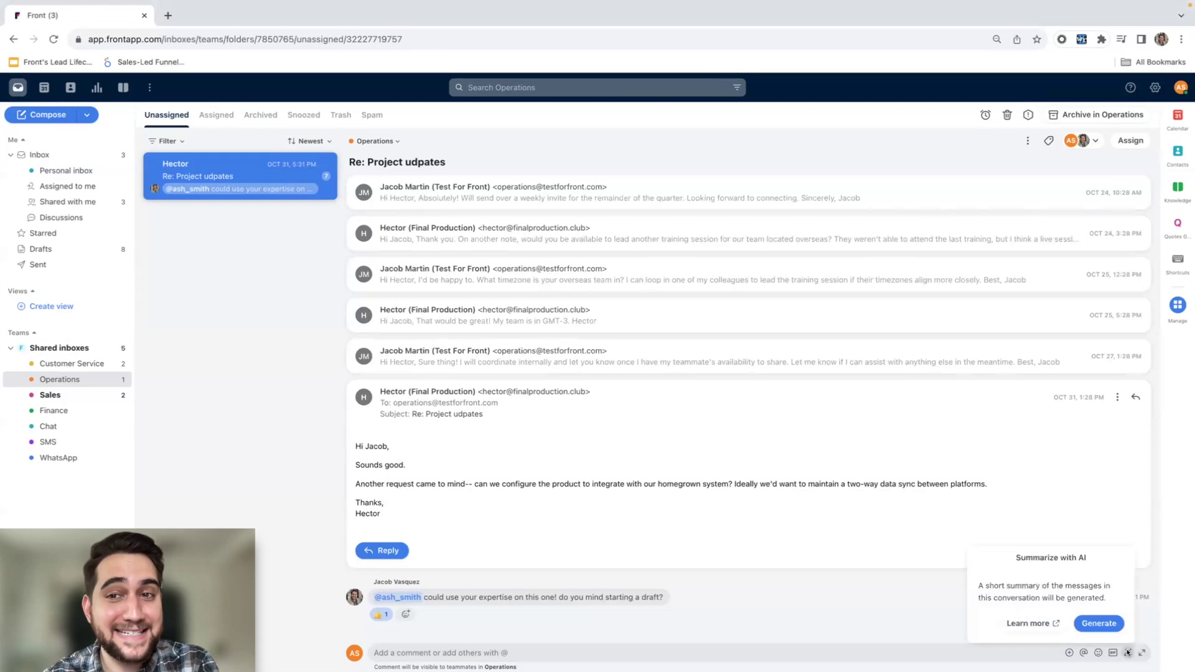
left_click(1091, 623)
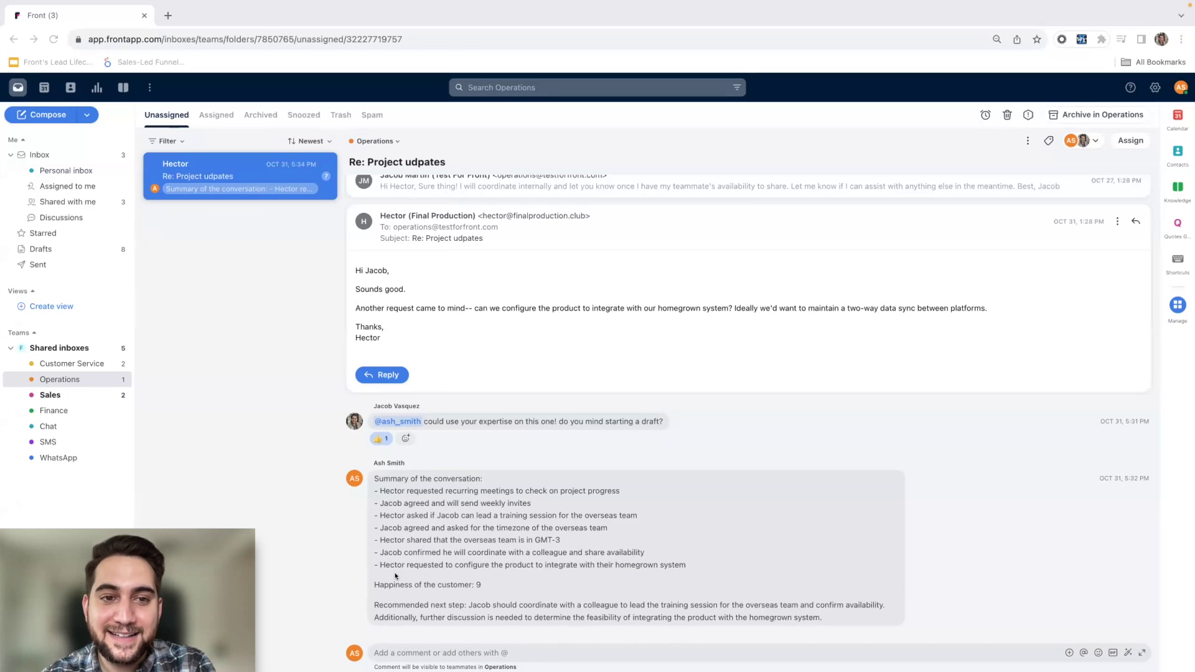
left_click(375, 376)
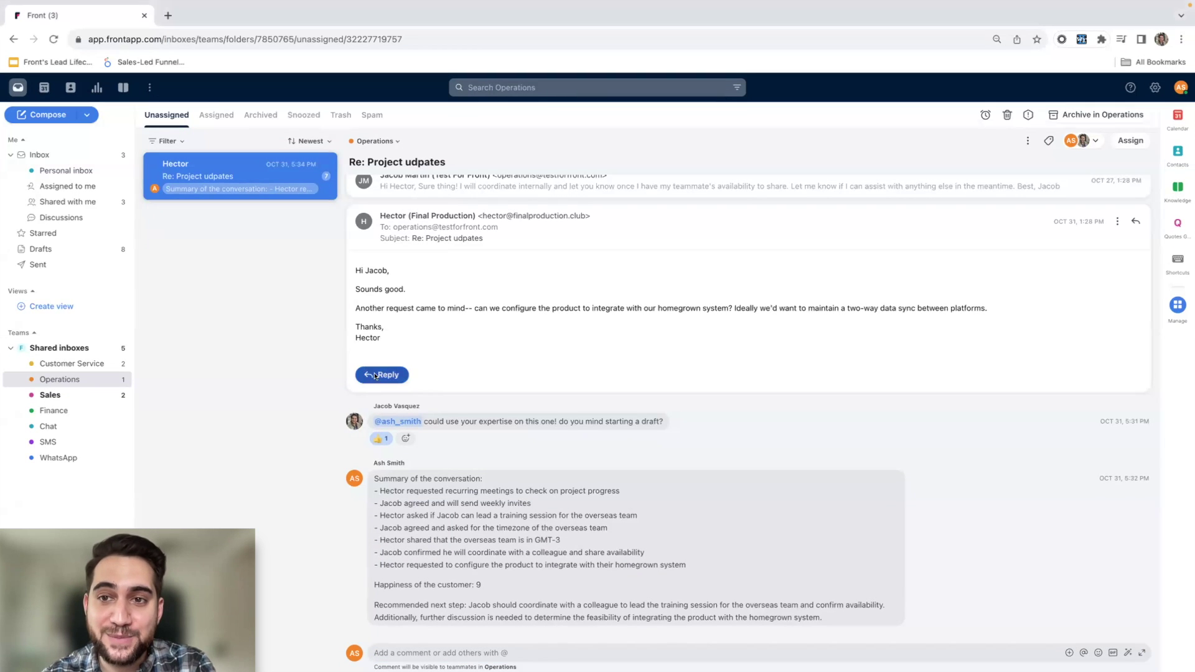
left_click(377, 375)
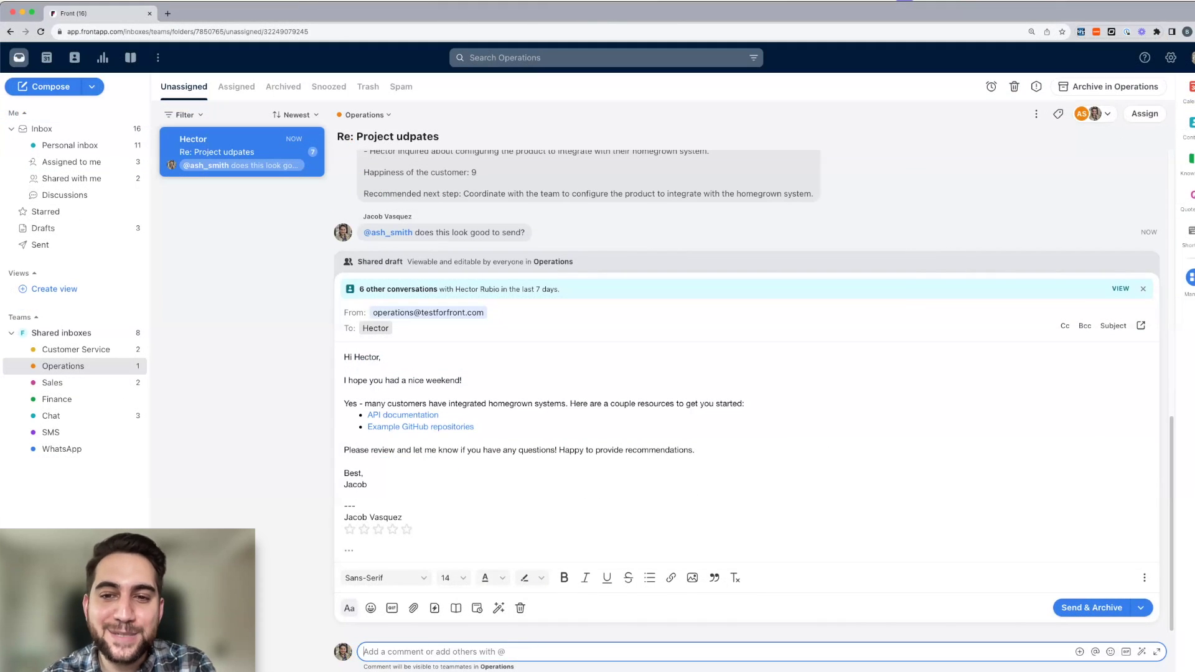
Step: Send the shared draft reply to Hector and archive the Project updates conversation
left_click(1062, 607)
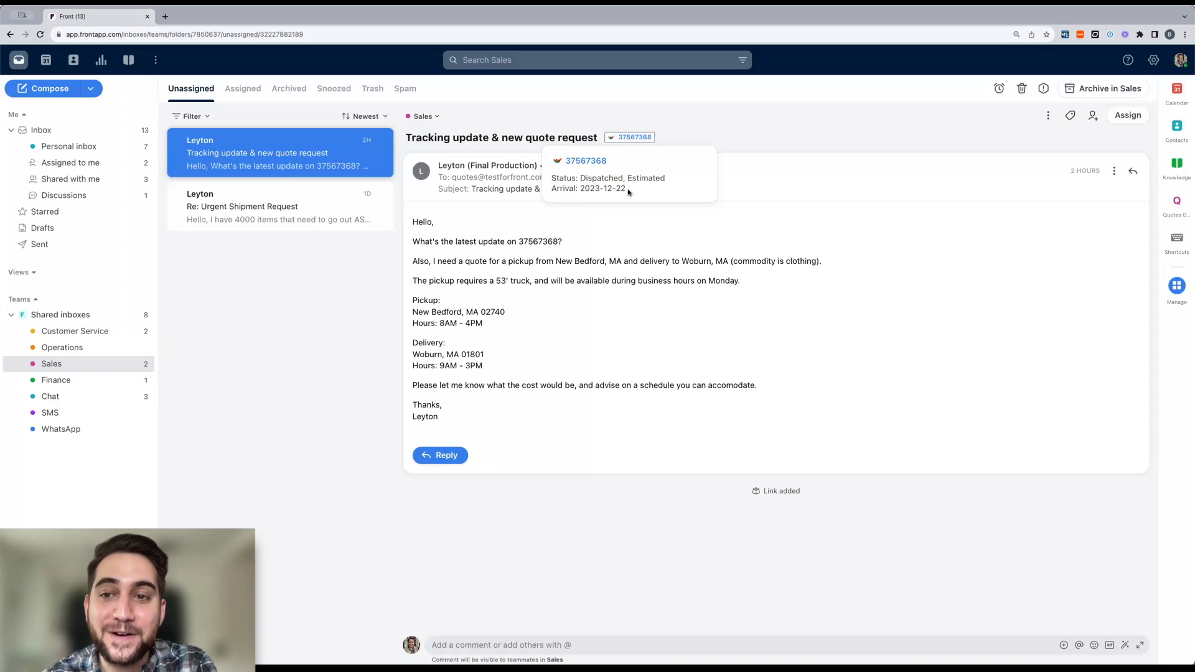
Step: Generate a $641.63 New Bedford to Woburn pickup quote as a draft reply to Leyton
left_click(1174, 202)
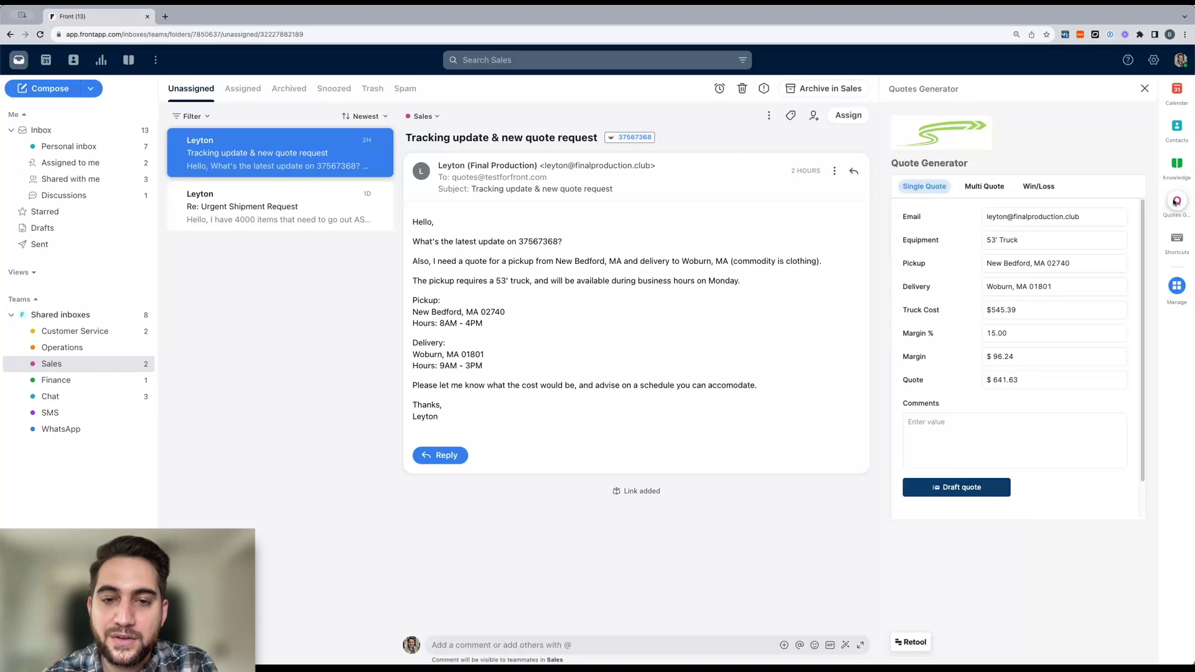
left_click(989, 488)
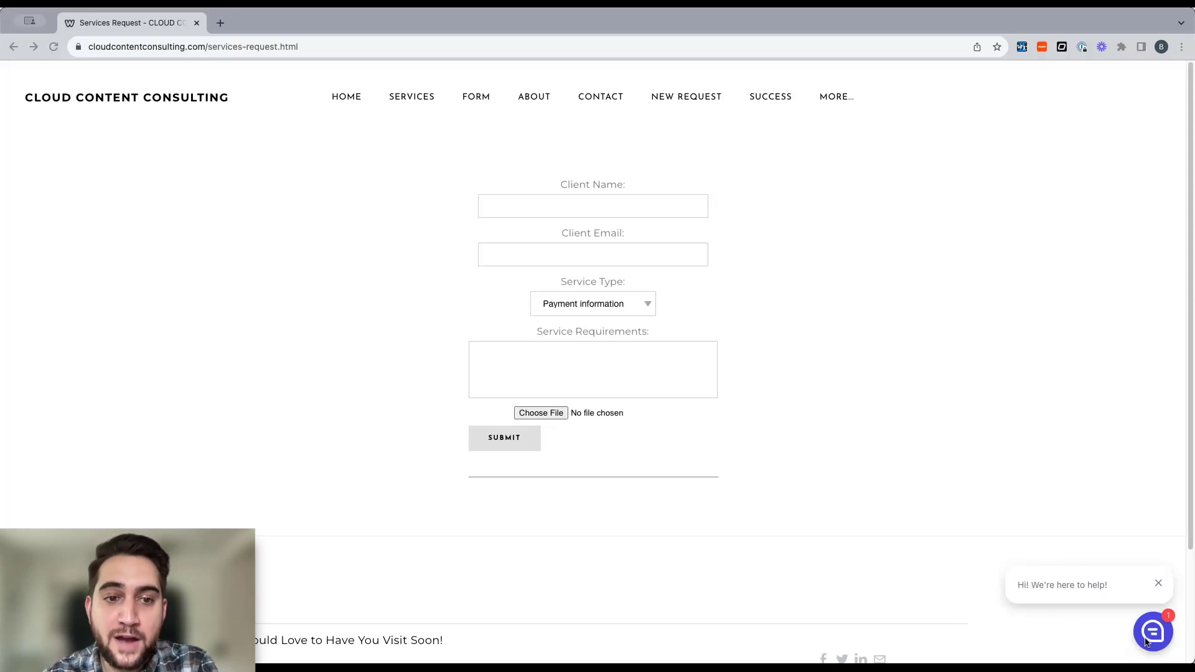
left_click(1153, 641)
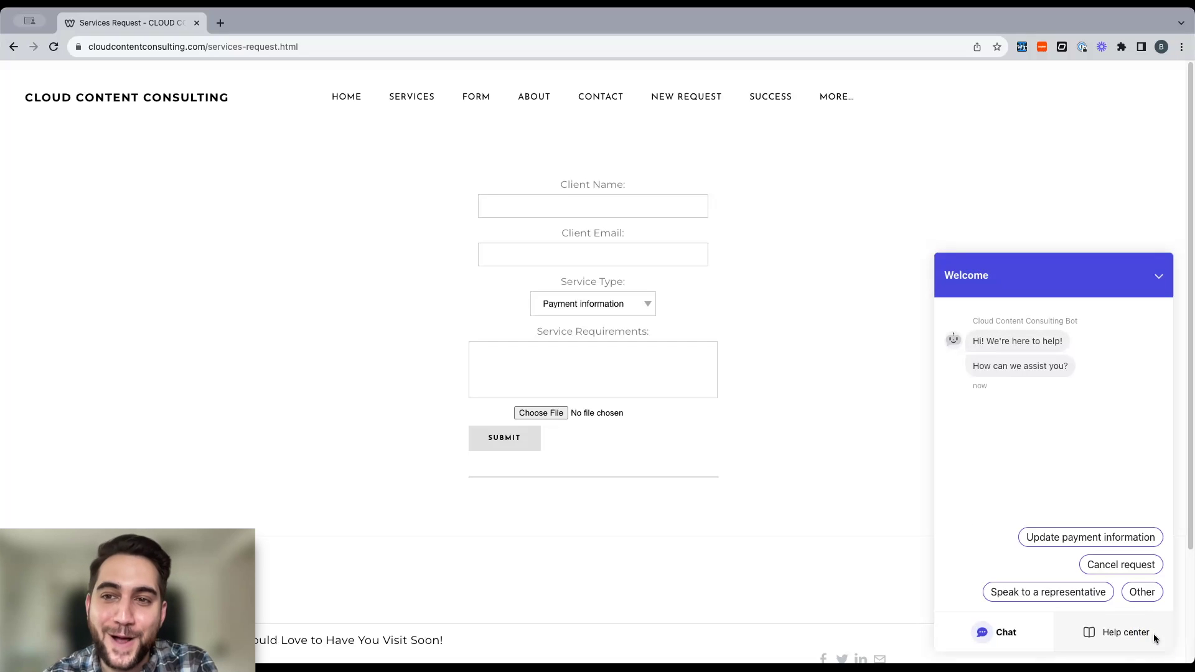
left_click(1135, 567)
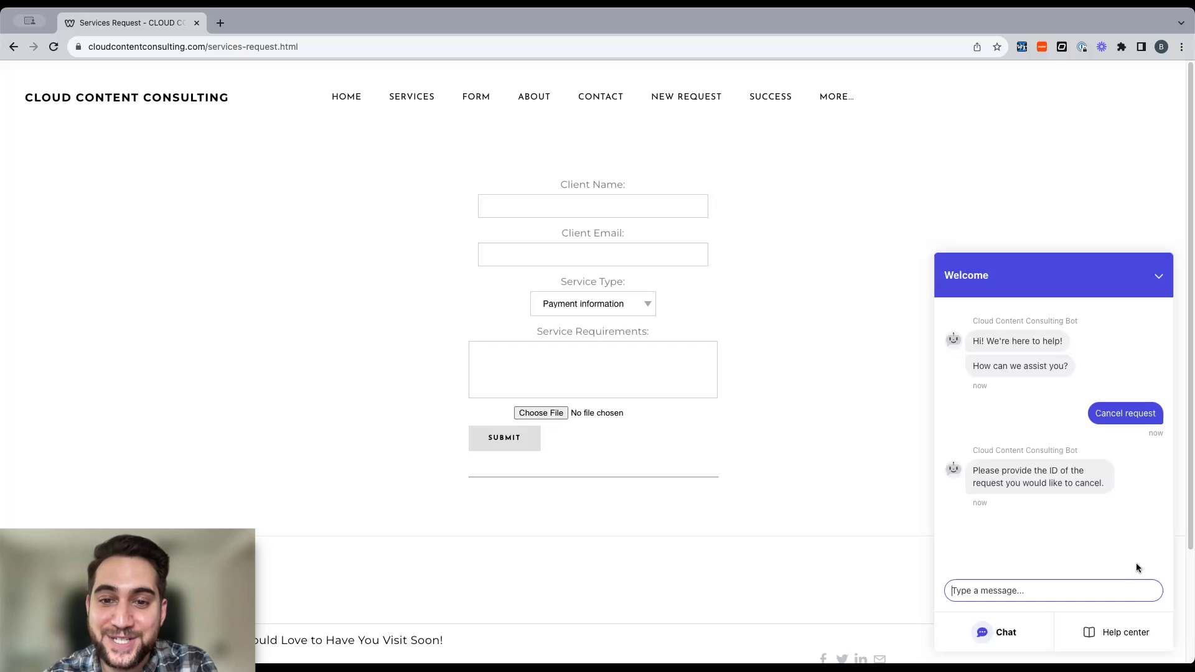
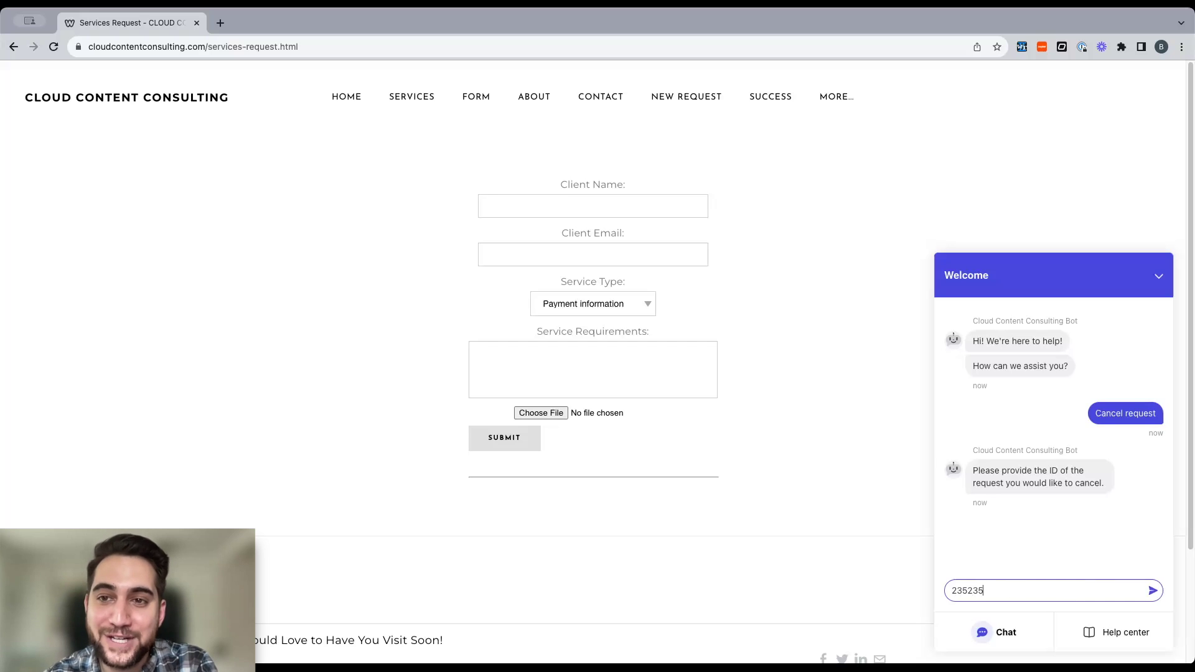
left_click(1152, 590)
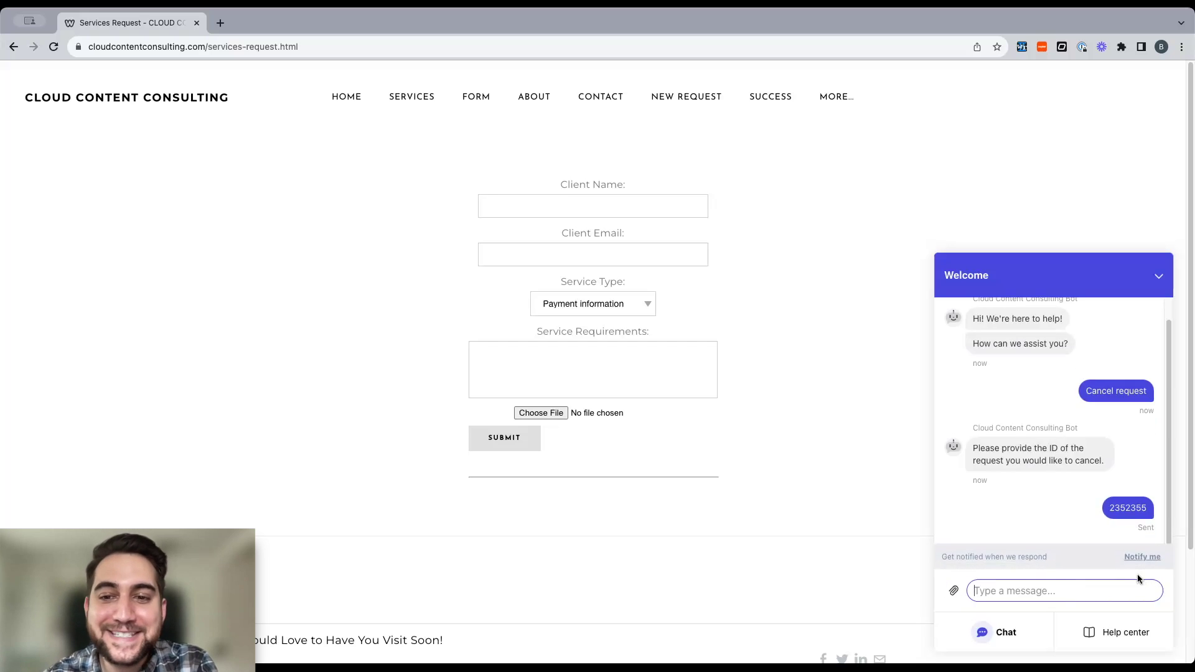
Step: Read the help center article on composer sending options
left_click(1130, 632)
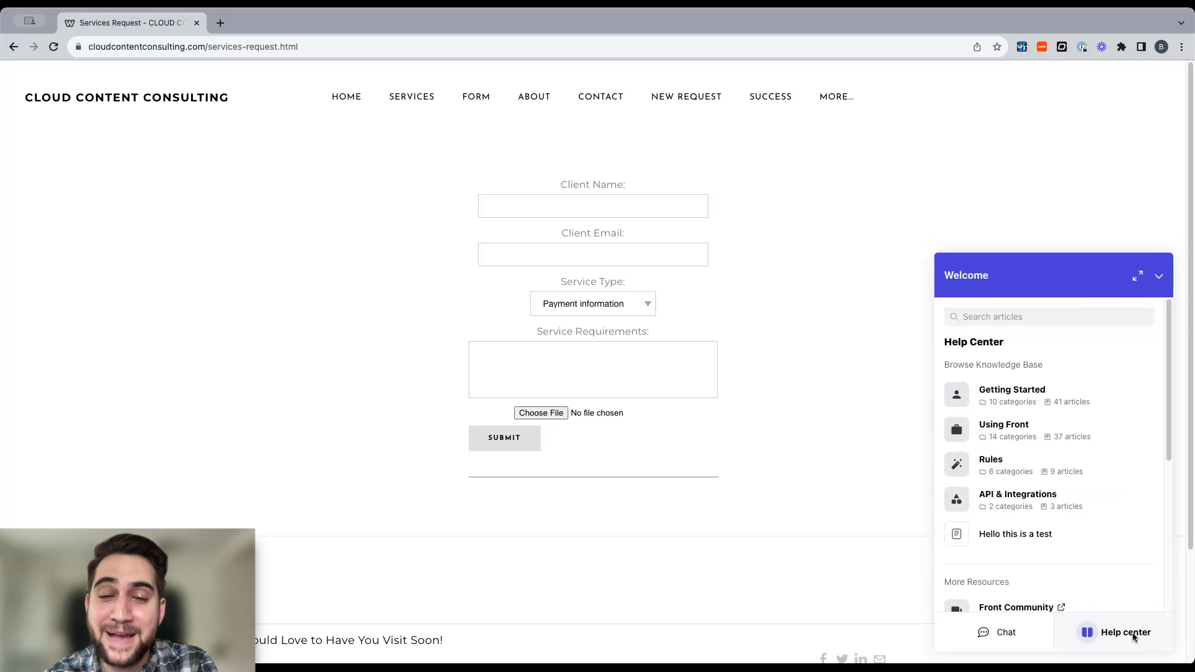
left_click(1017, 414)
scroll(1022, 414, "down", 3)
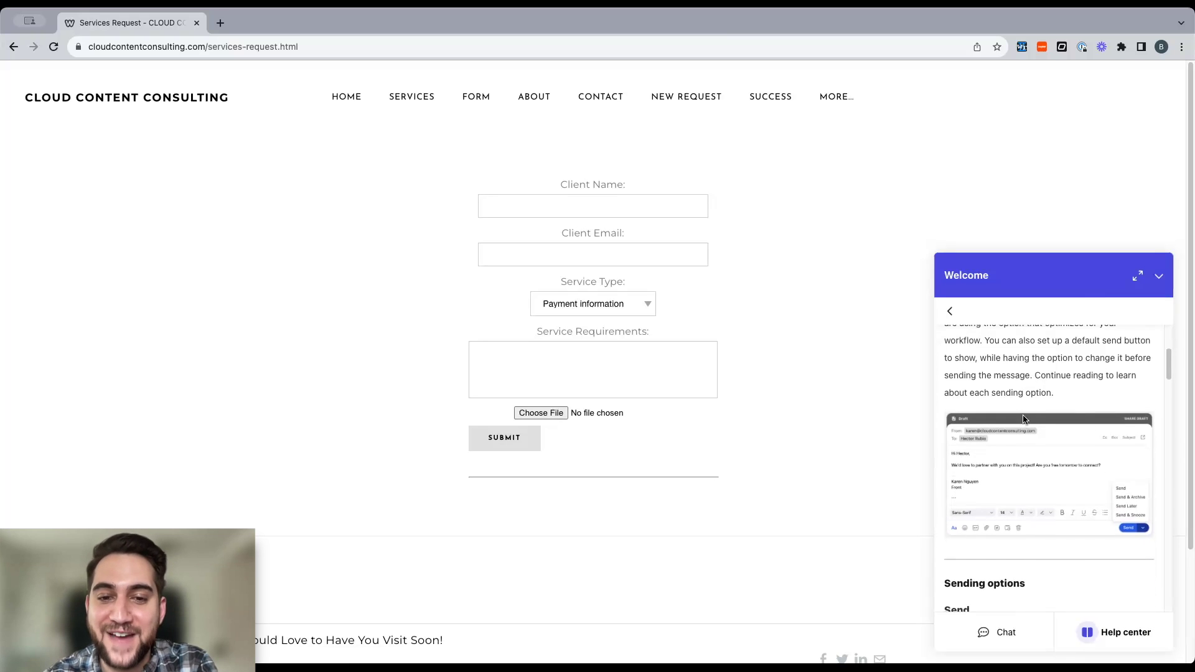
scroll(1023, 419, "down", 1)
scroll(1023, 419, "down", 2)
scroll(1024, 419, "down", 1)
scroll(1023, 419, "down", 1)
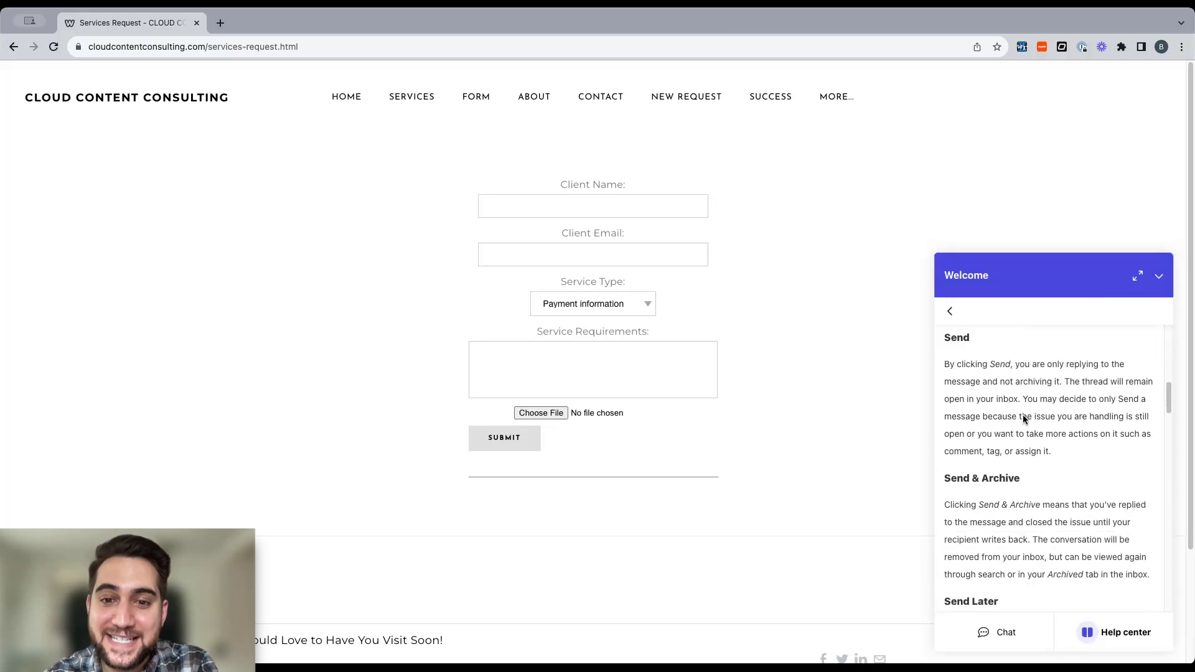
scroll(1023, 419, "down", 1)
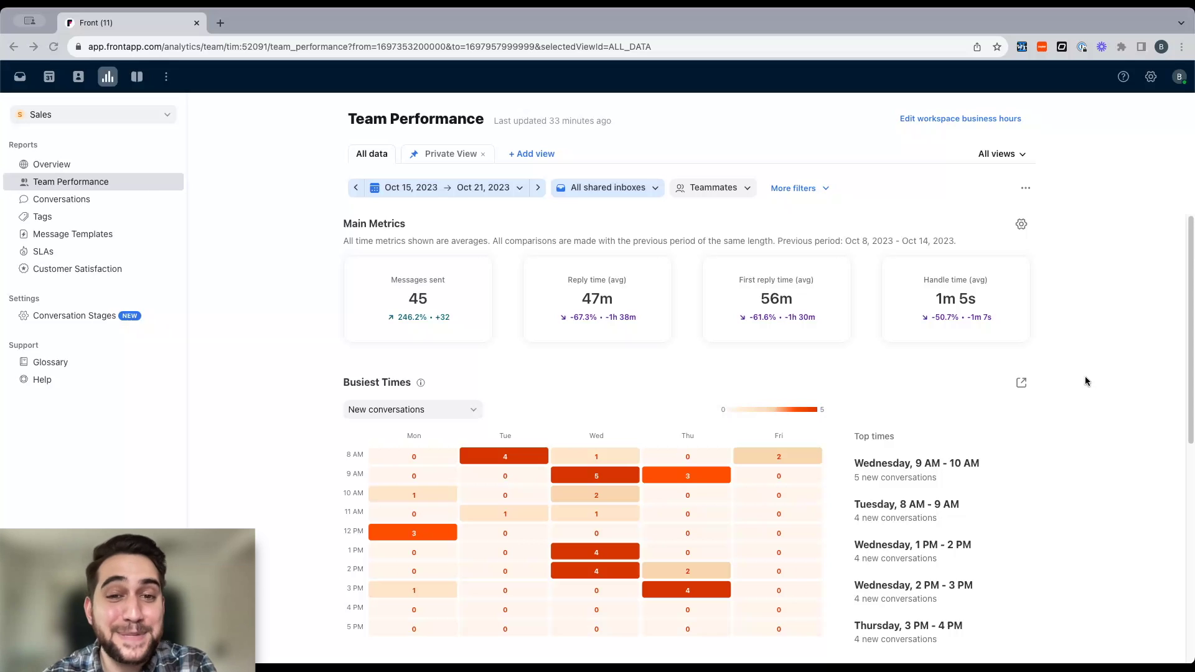
Step: Review Team Performance busiest times and teammate figures, then view the Tags report
scroll(1086, 379, "down", 3)
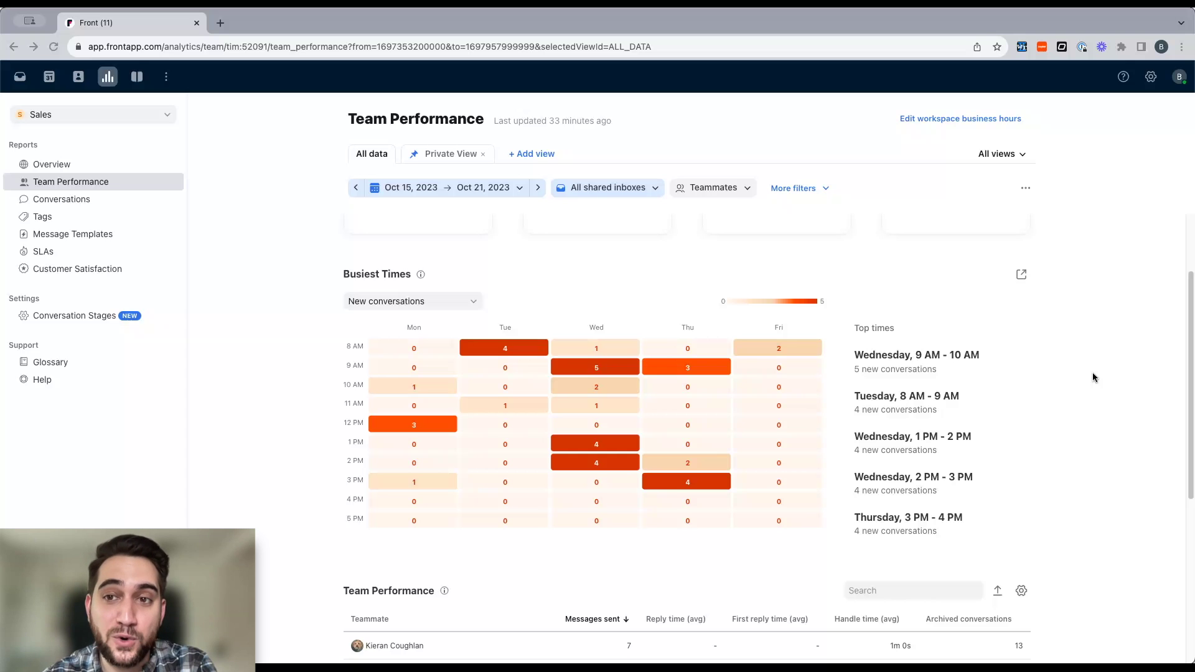
scroll(1093, 377, "down", 2)
scroll(1093, 377, "down", 2)
scroll(1094, 377, "down", 2)
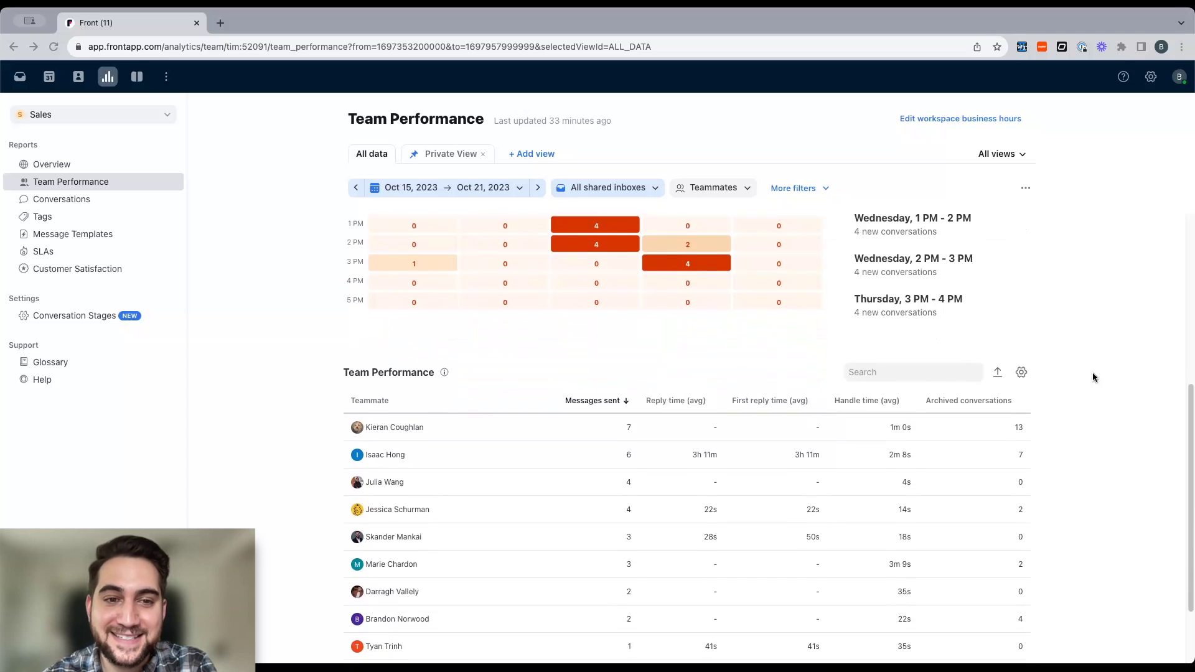
scroll(1093, 374, "down", 2)
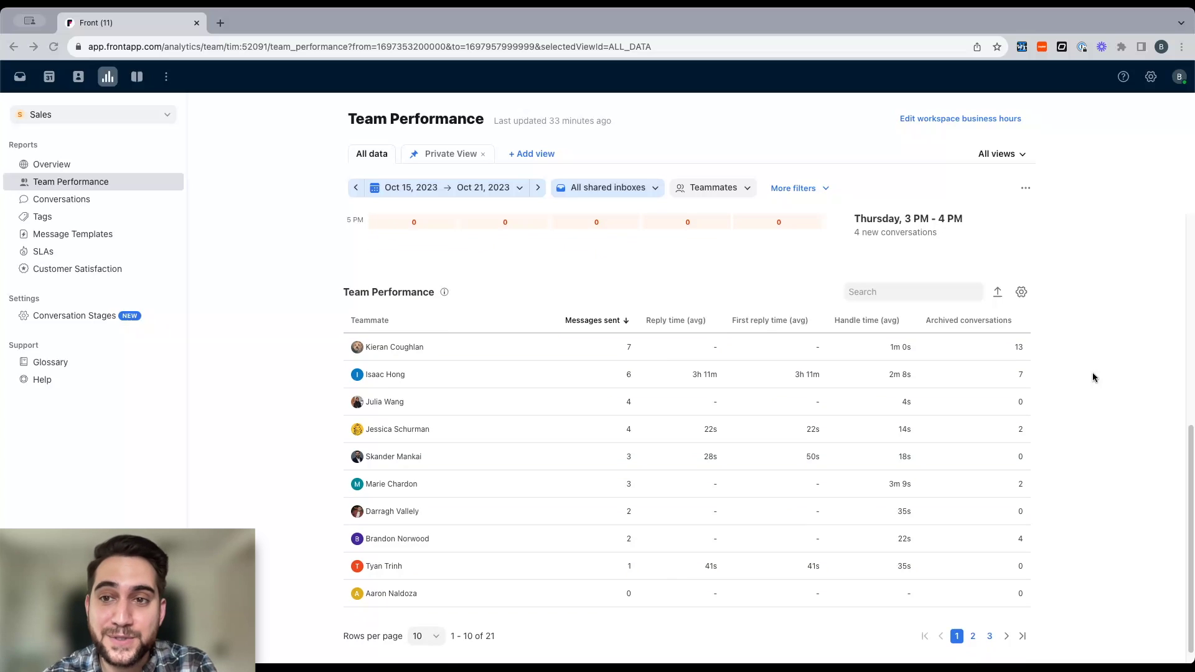
left_click(136, 217)
scroll(308, 262, "up", 6)
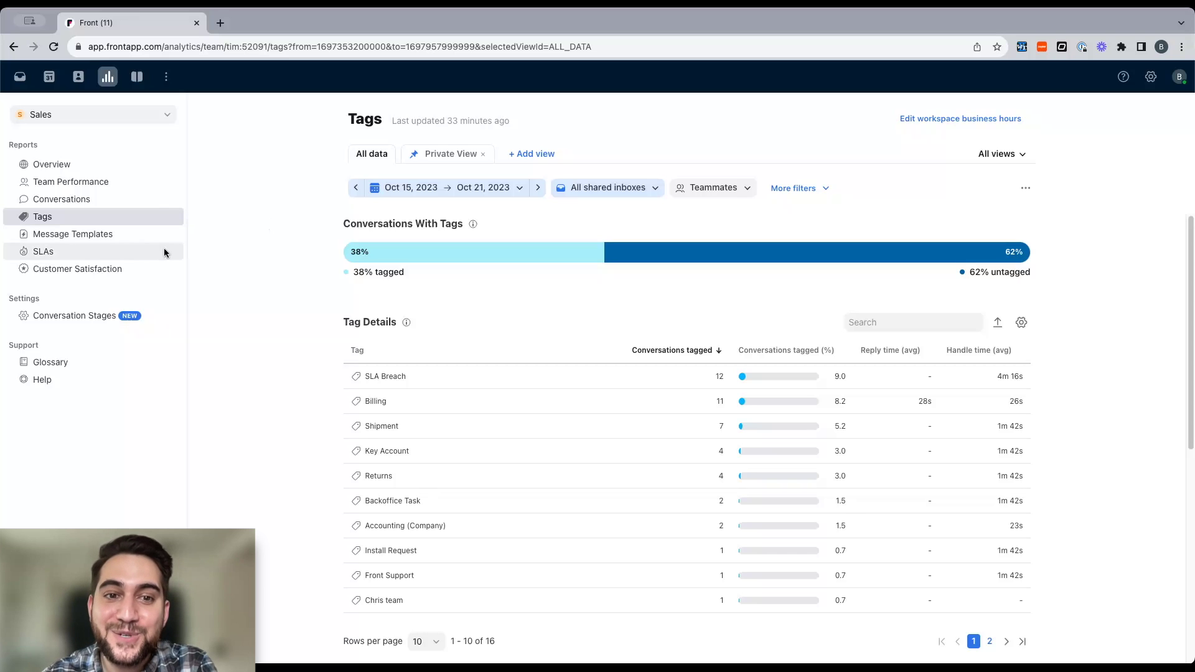
Step: Open the Customer Satisfaction report and review its 80% score, survey comments and per-account conversations table
left_click(147, 269)
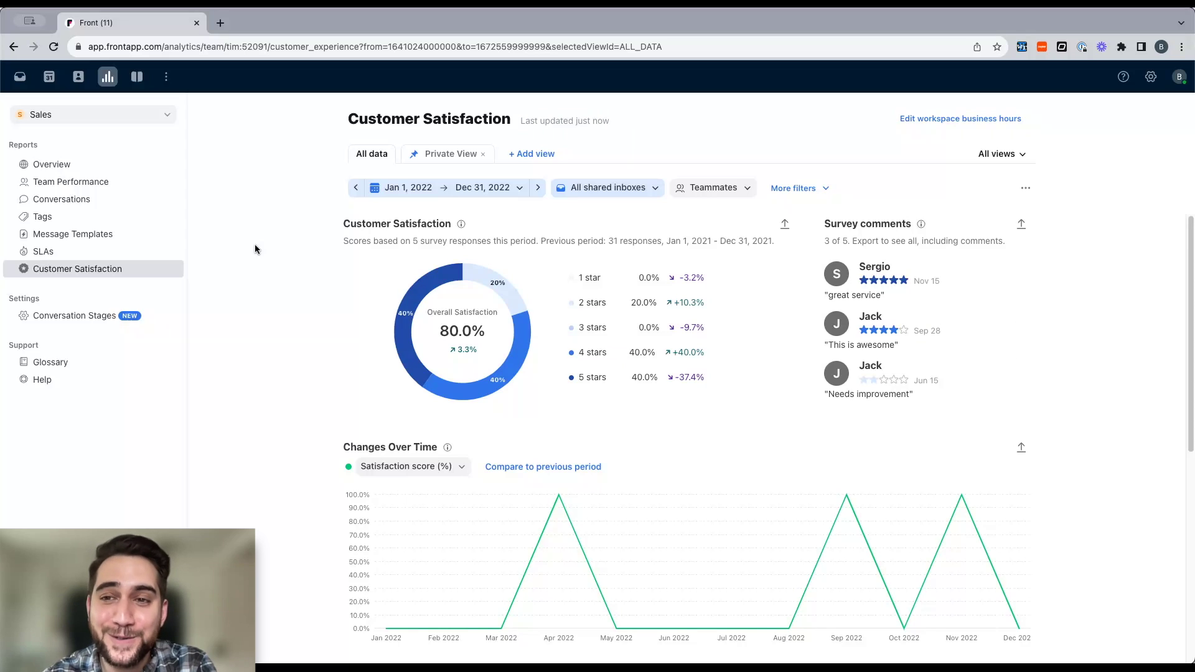
scroll(256, 249, "down", 3)
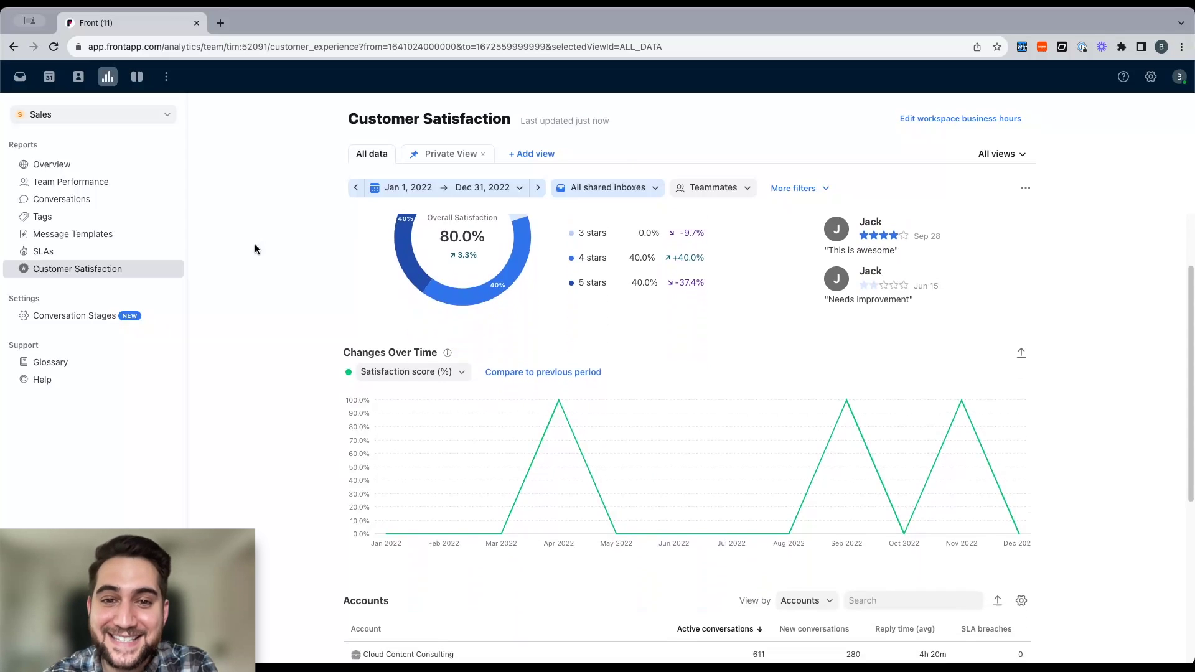
scroll(255, 249, "down", 1)
scroll(255, 249, "down", 1)
scroll(255, 249, "down", 1)
scroll(255, 249, "down", 1)
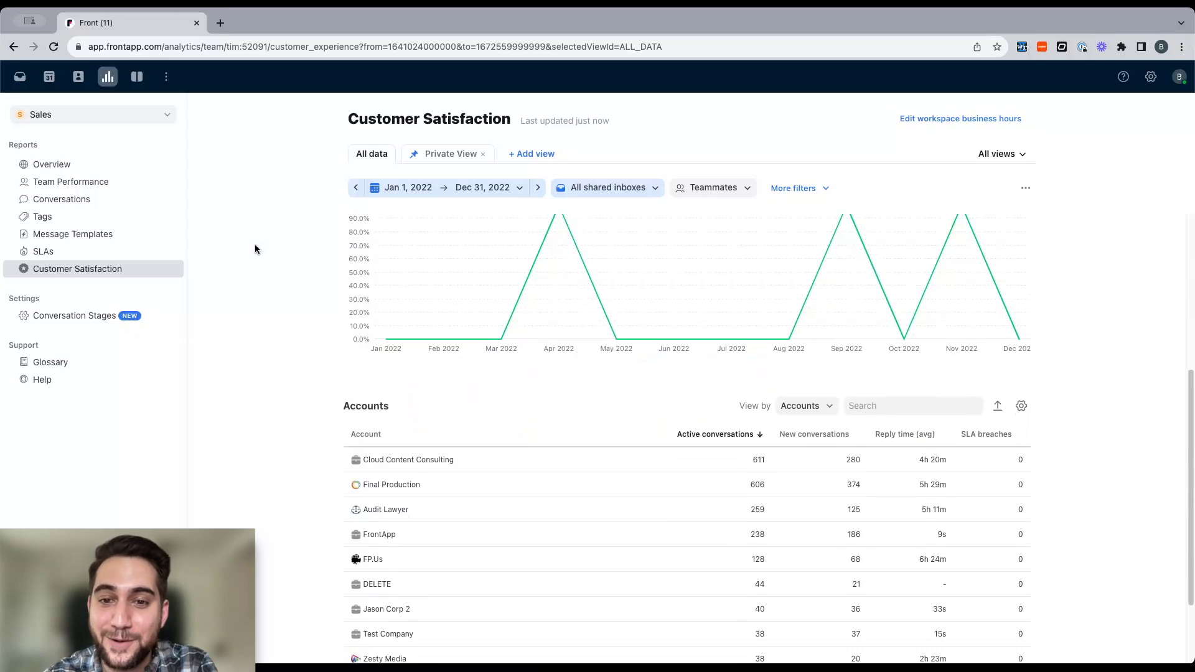
scroll(255, 249, "down", 2)
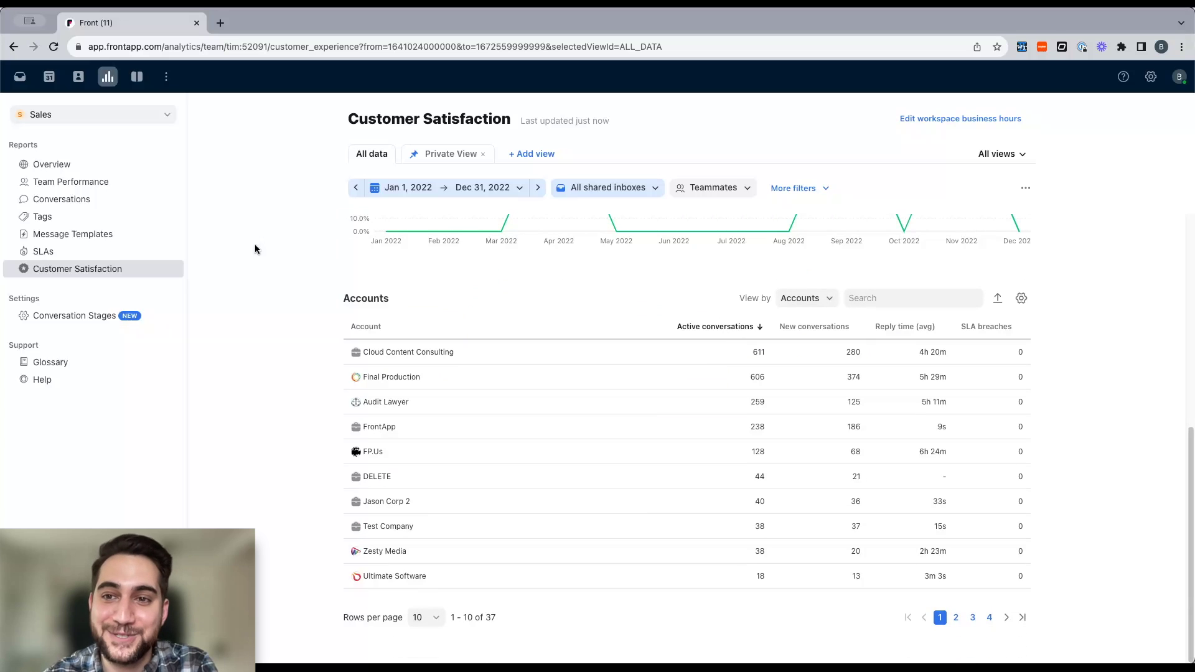